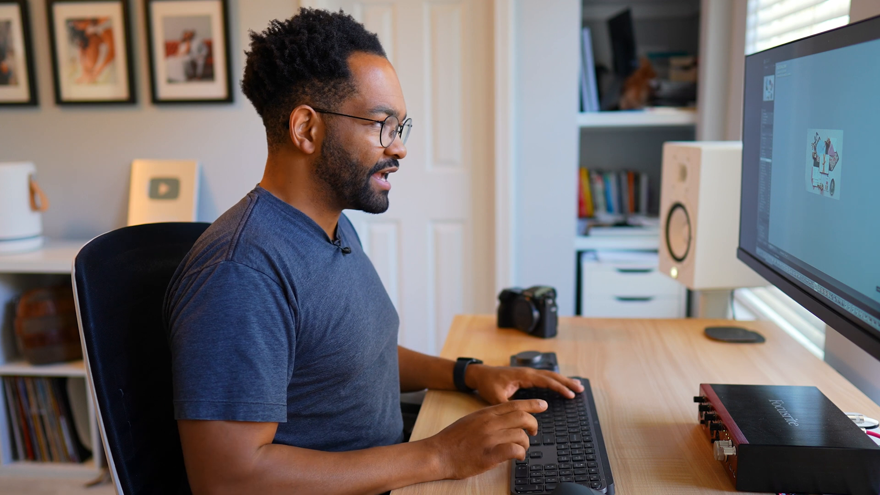
Step: Review the invitation flat-lay photos one by one and rate the chosen shot five stars
key(Right)
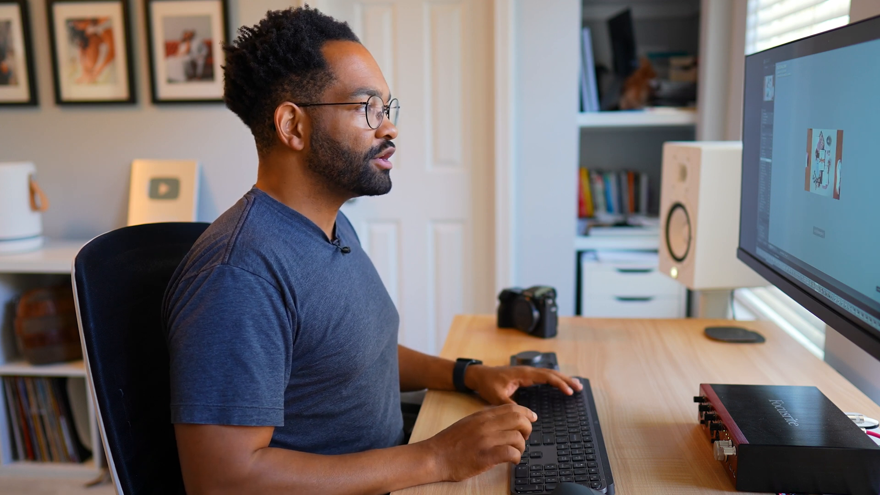
key(Right)
key(Right)
key(Right)
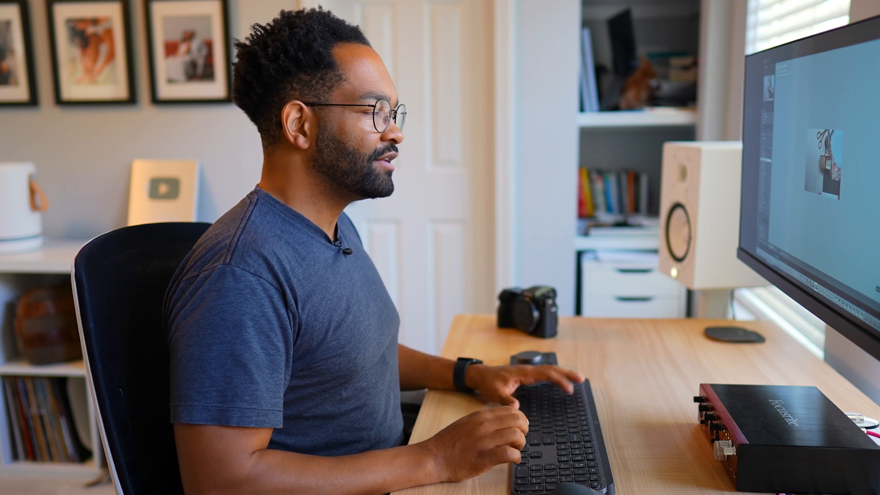
key(Right)
key(Right)
key(Right)
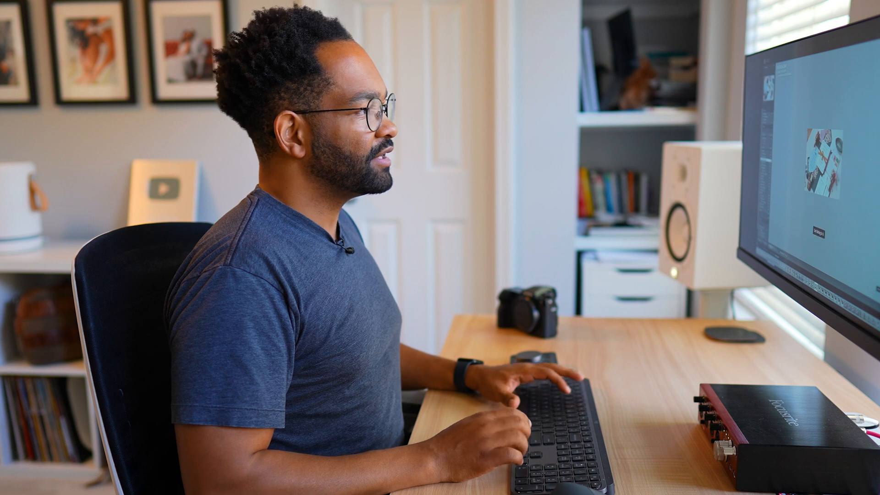
key(5)
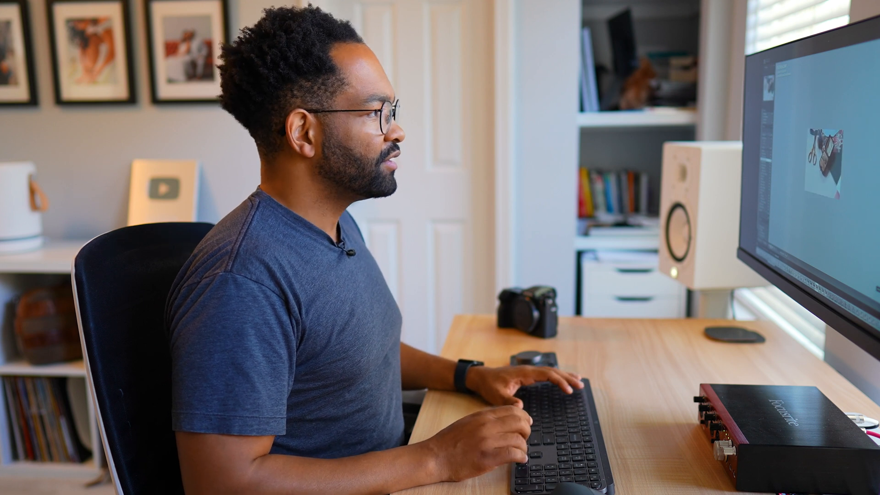
Step: Go through the next flat-lay photos and rate the close-up invitation shot DSCF0032.RAF five stars
key(Right)
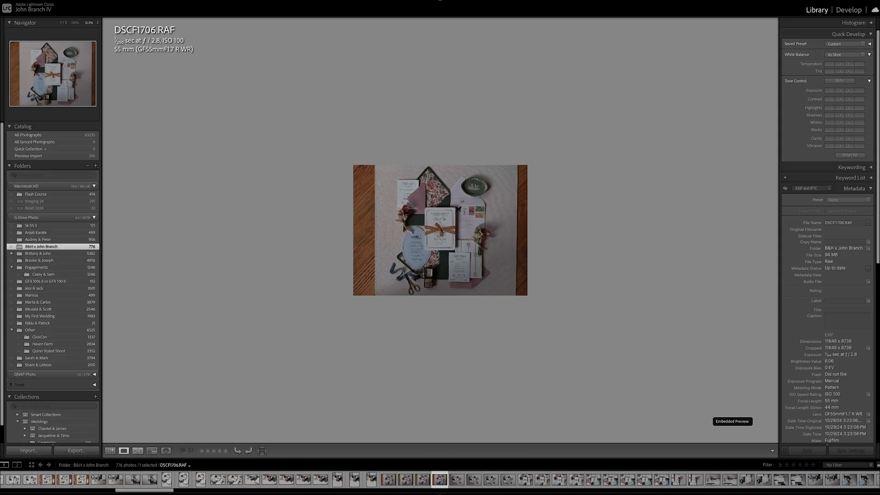
key(Right)
key(Right)
key(Right)
key(Right)
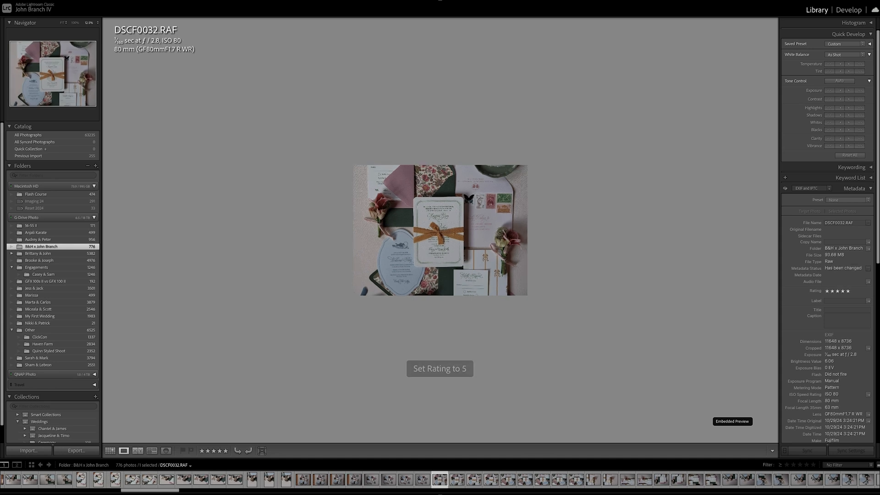
key(Right)
key(Right)
key(Right)
key(Right)
key(Right)
key(Right)
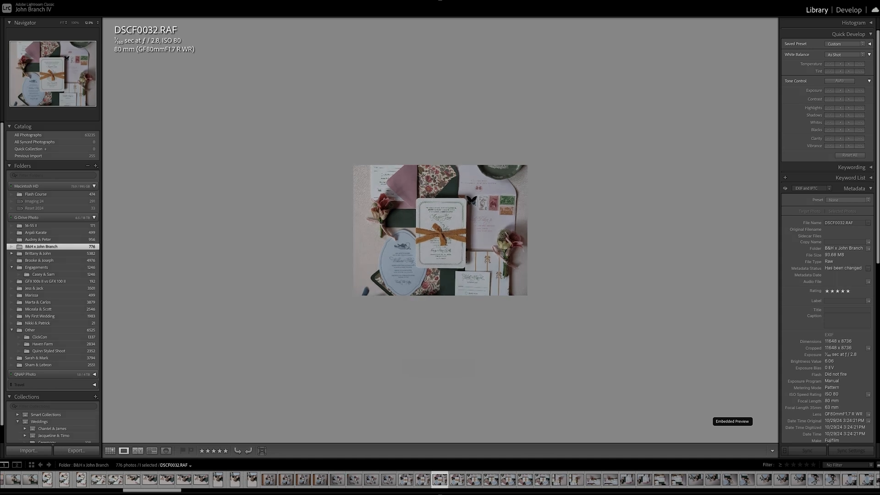
key(5)
Step: Go through the detail and table photos up to the floral place setting and rate it five stars
key(Right)
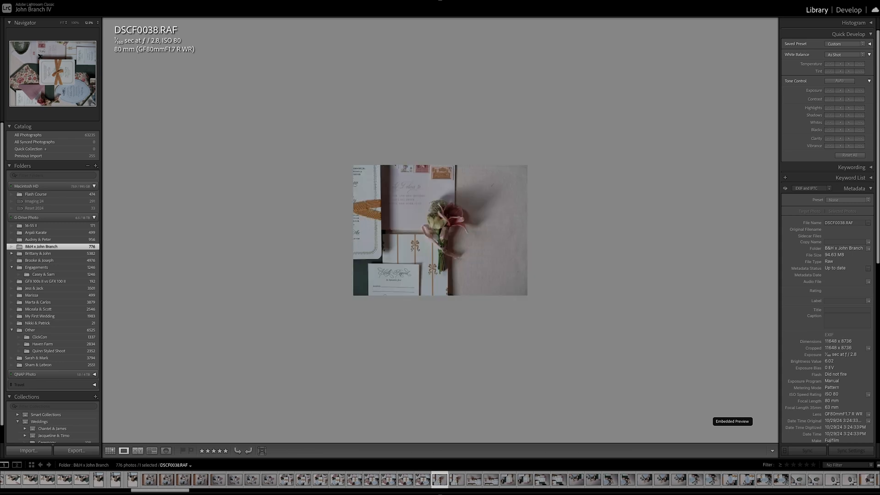
key(Right)
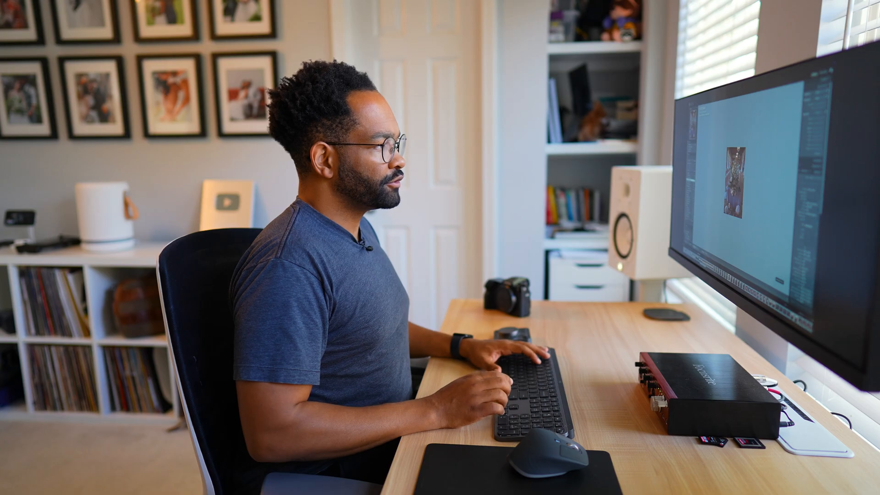
key(Right)
key(Right)
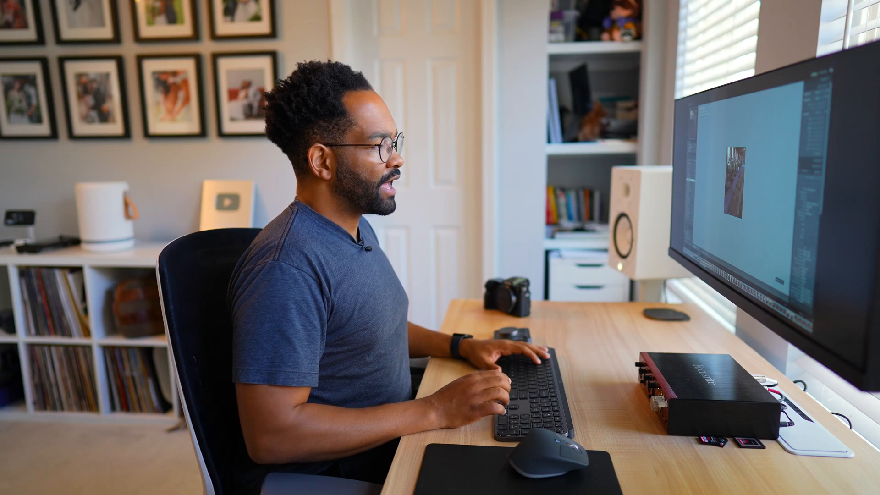
key(Right)
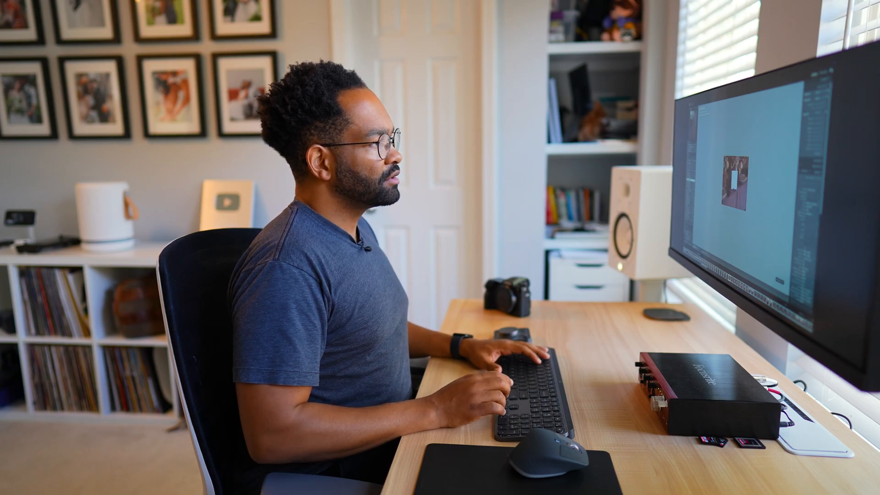
key(Right)
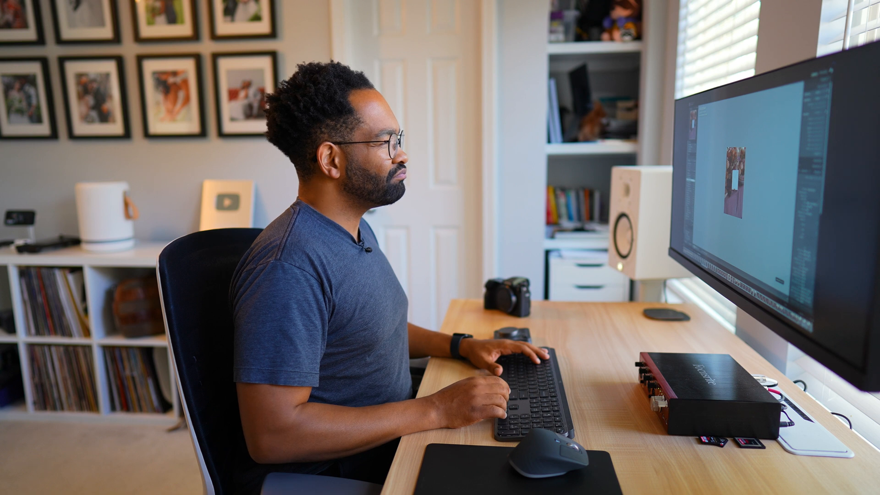
key(Right)
key(Right)
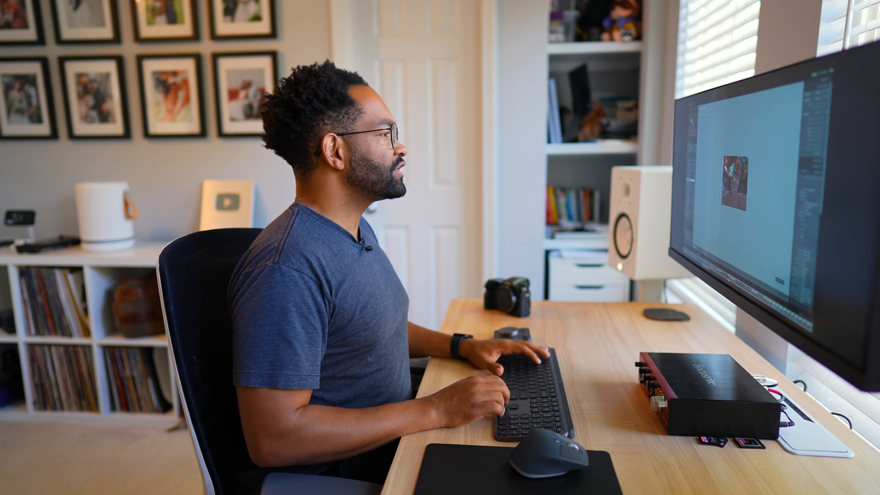
key(Right)
key(Right)
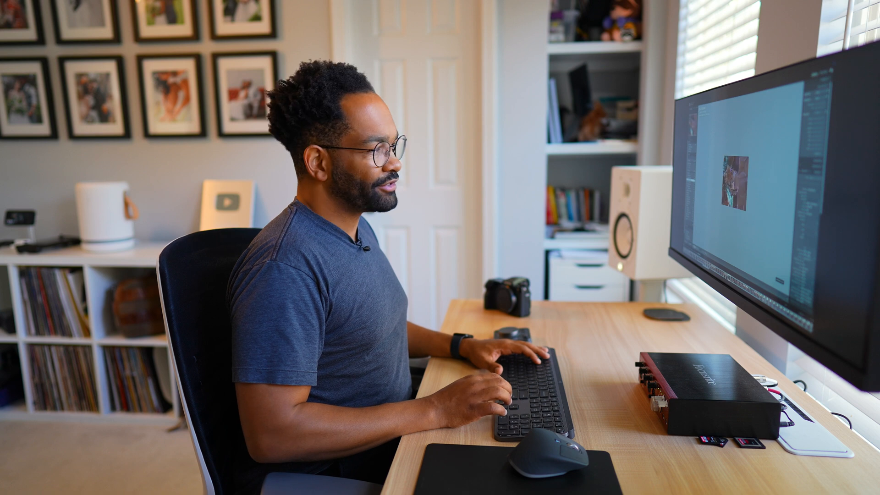
key(Right)
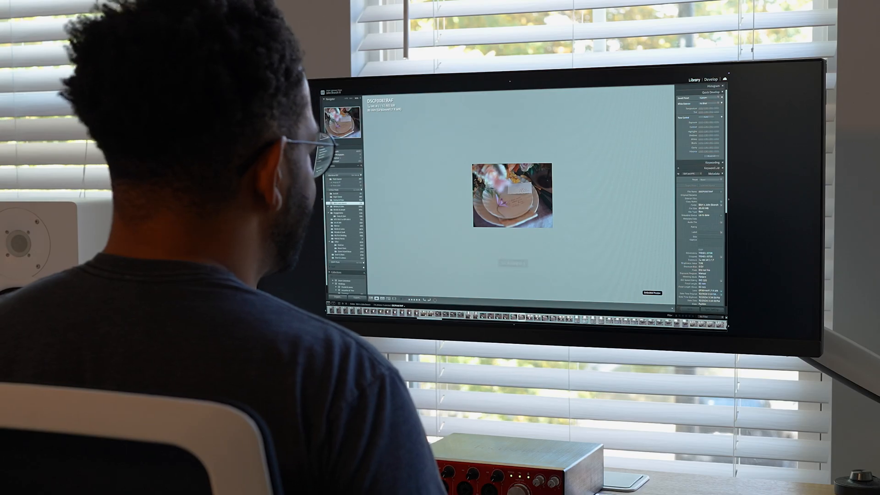
key(Right)
key(5)
Step: Compare the neighbouring place-setting shots, rate another one five stars and move on to the table-and-chairs photos
key(Right)
key(Right)
key(Right)
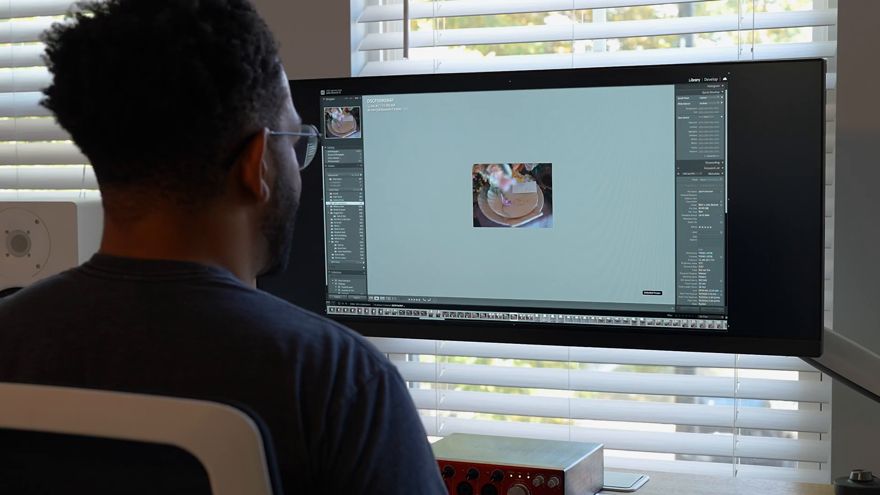
key(5)
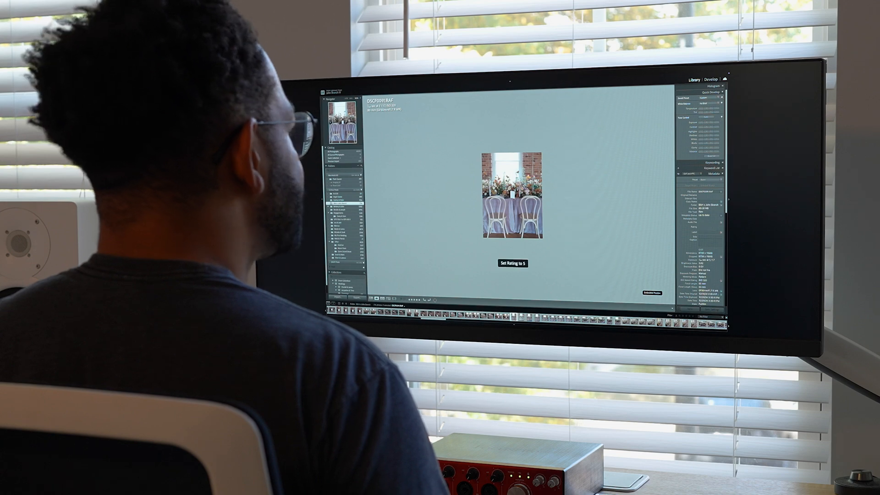
key(Right)
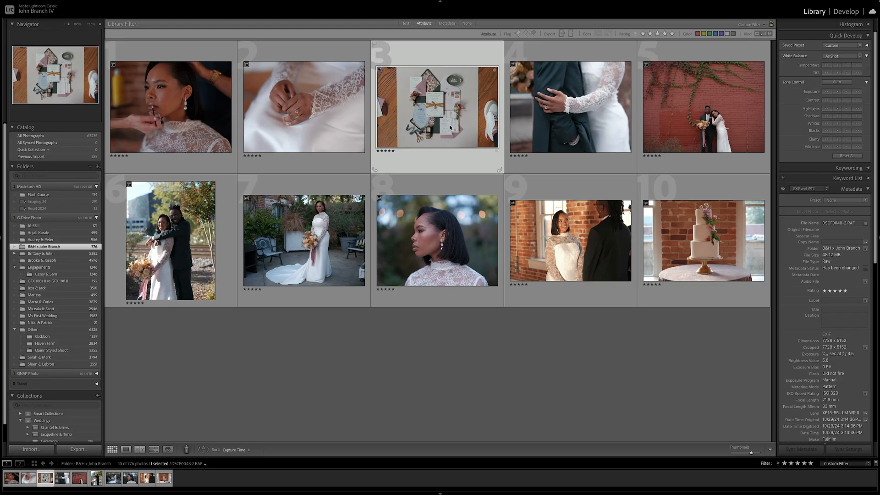
Step: In DSCF0048-2.RAF, generatively remove the shoe and wood floor on the right of the flat-lay and use the second variation
key(d)
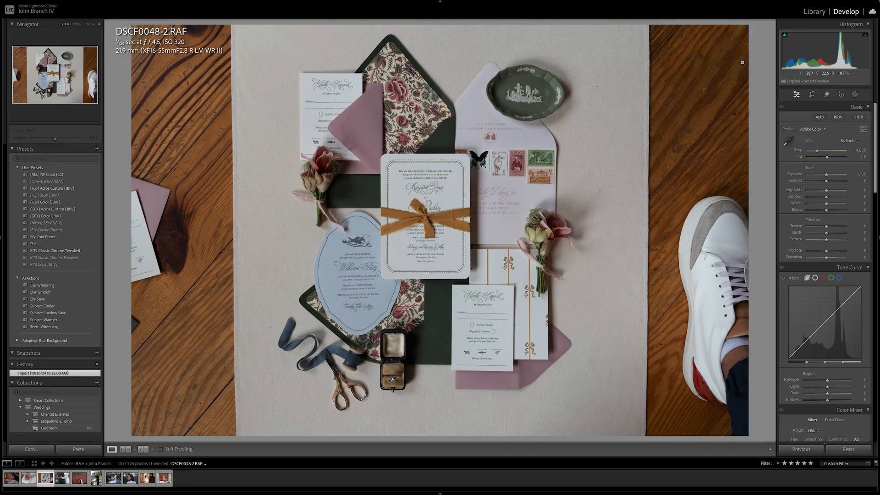
click(827, 95)
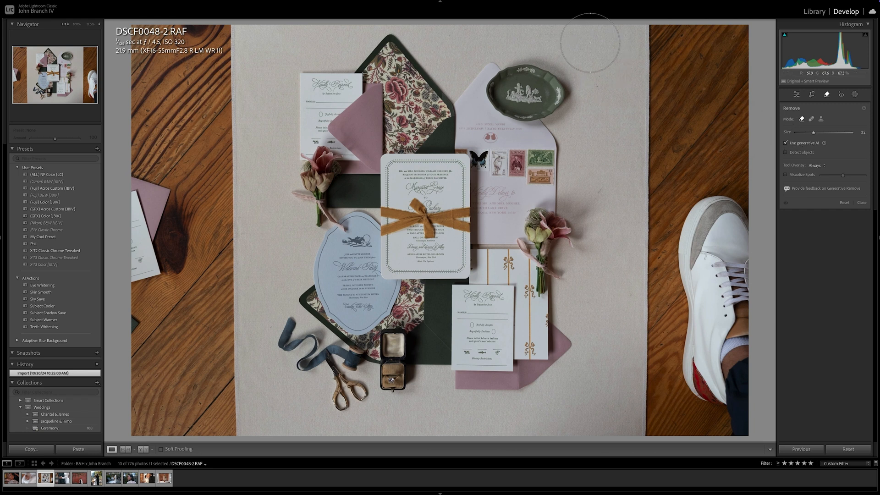
drag(594, 41, 602, 76)
drag(601, 287, 609, 391)
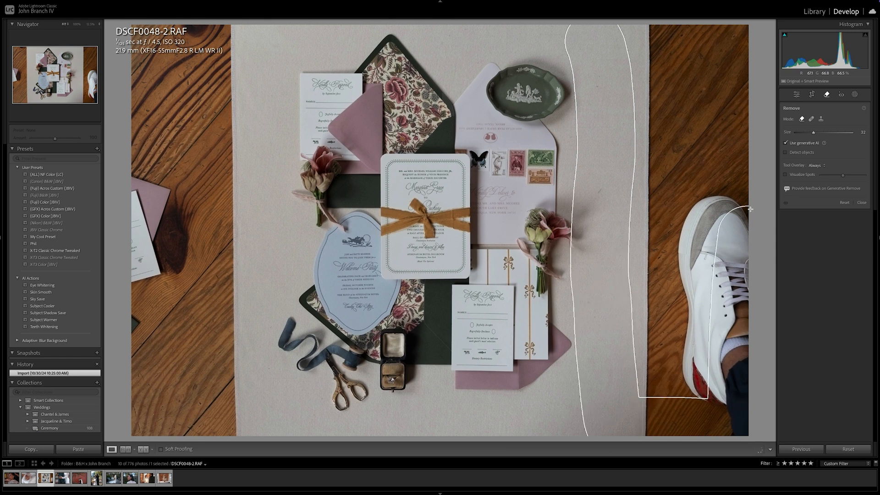
mouse_move(628, 28)
mouse_down()
mouse_move(646, 91)
mouse_move(649, 168)
mouse_move(640, 330)
mouse_up()
drag(704, 293, 721, 83)
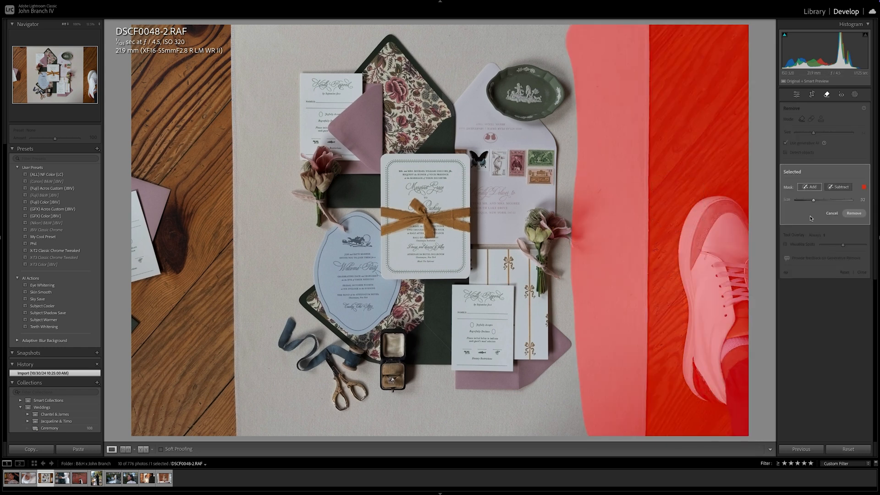
click(848, 217)
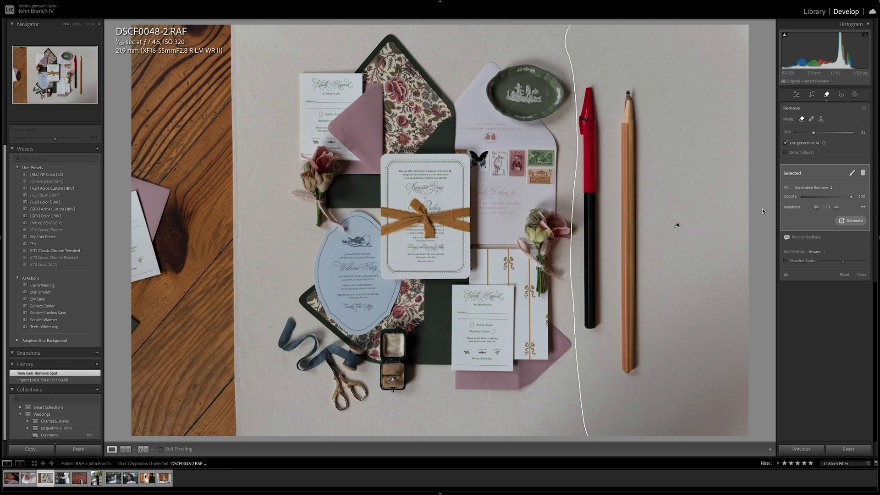
click(835, 208)
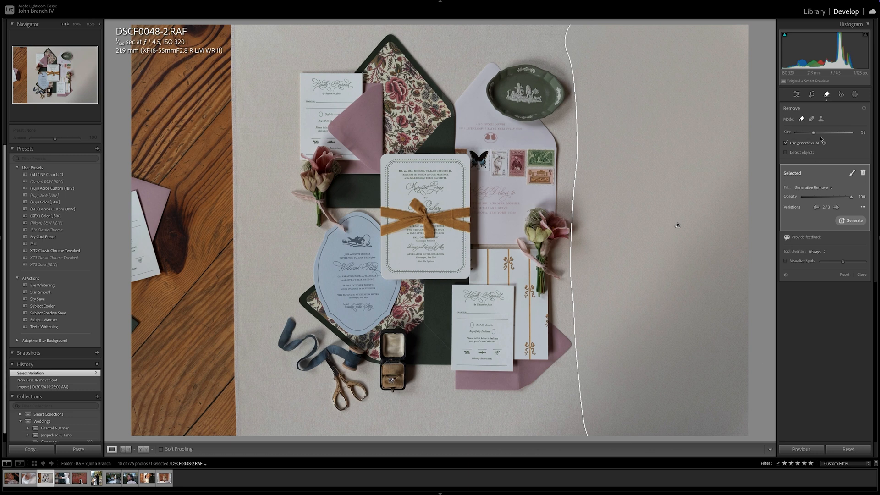
click(824, 94)
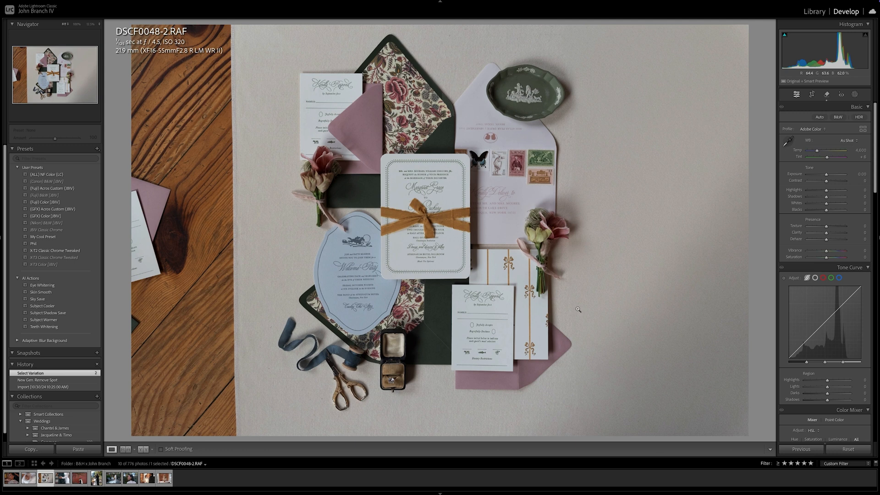
Step: Compare the flat-lay photo before and after the removal side by side, examining the filled fabric area at 100% zoom
click(143, 450)
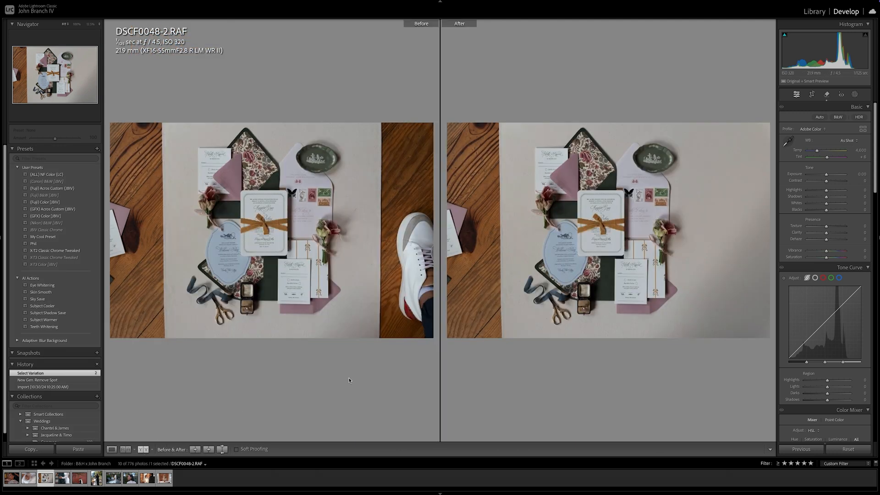
drag(378, 258, 242, 289)
drag(159, 149, 385, 110)
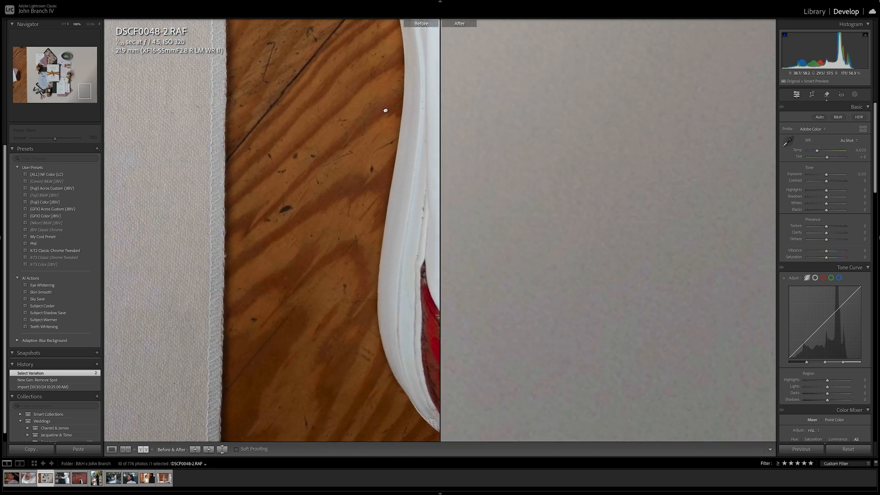
drag(251, 202, 428, 83)
click(373, 143)
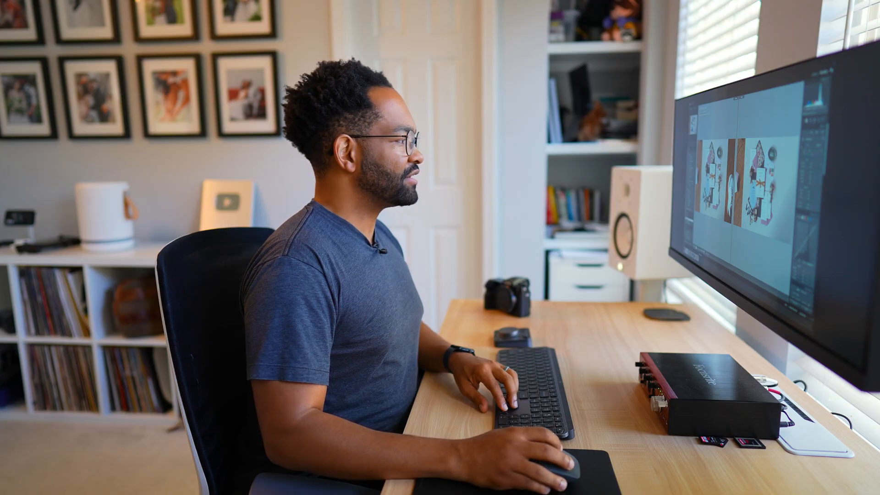
key(y)
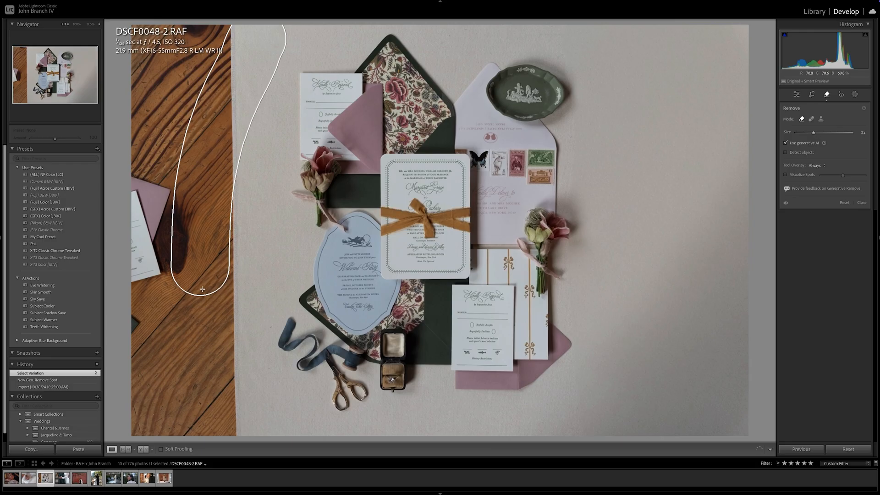
Step: Generatively remove the wood floor and stray envelope on the left of the flat-lay, using the second variation
mouse_move(235, 106)
mouse_down()
mouse_move(229, 276)
mouse_move(248, 390)
mouse_up()
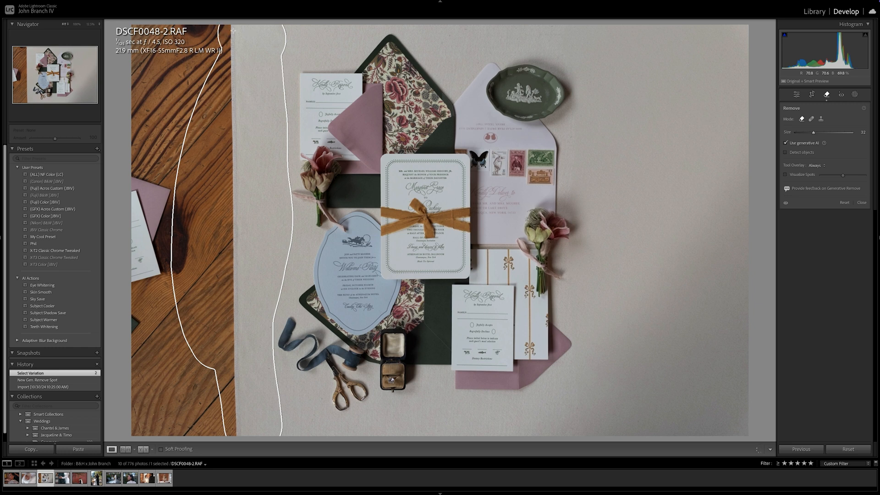
drag(137, 28, 135, 288)
mouse_move(134, 427)
mouse_down()
mouse_move(169, 250)
mouse_move(180, 85)
mouse_up()
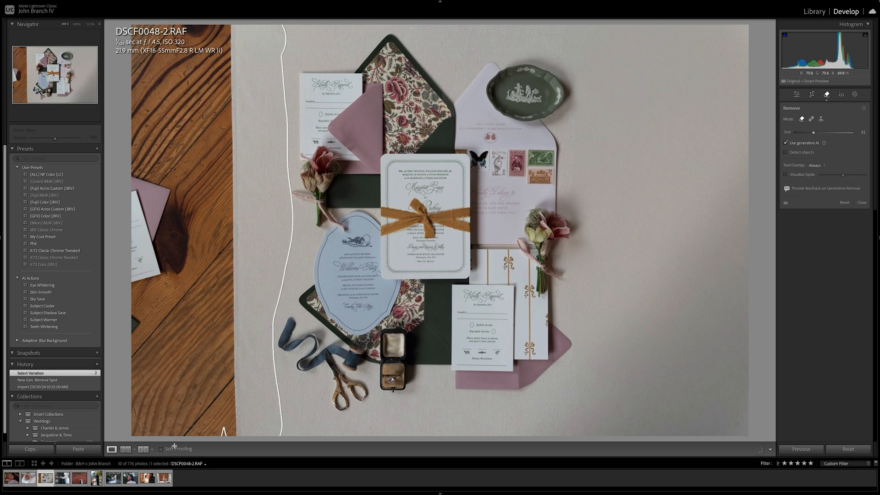
drag(233, 441, 234, 427)
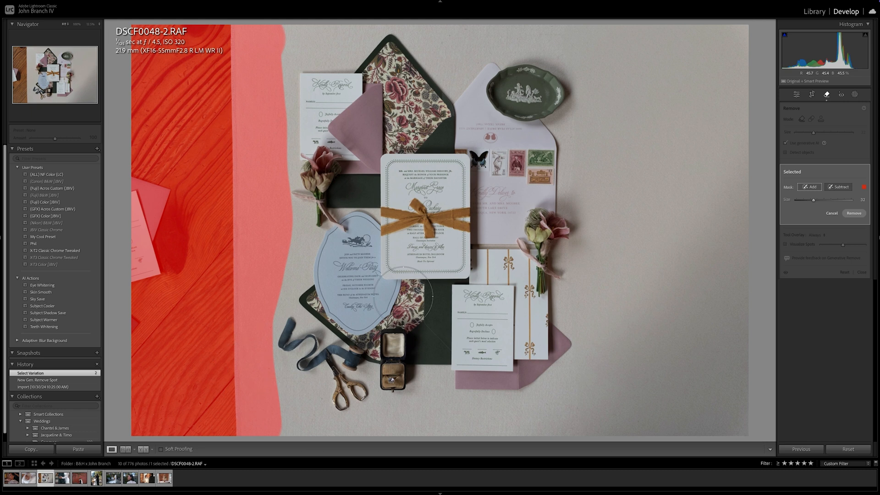
click(857, 217)
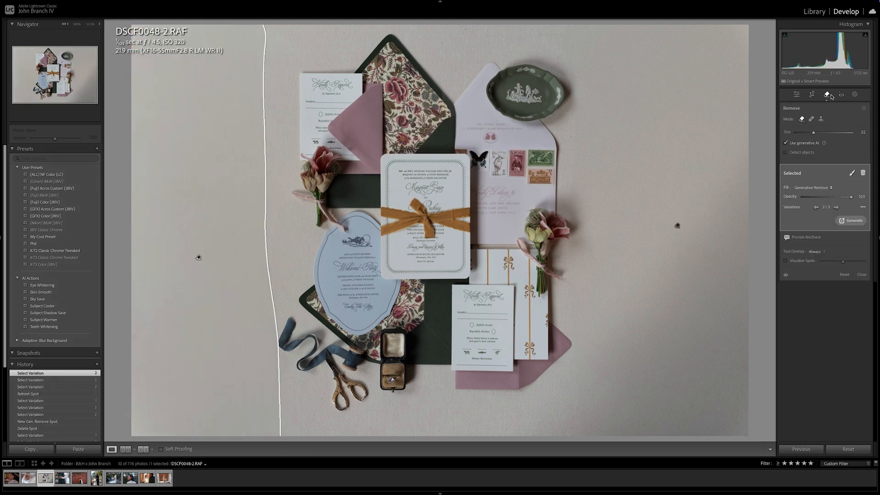
click(831, 95)
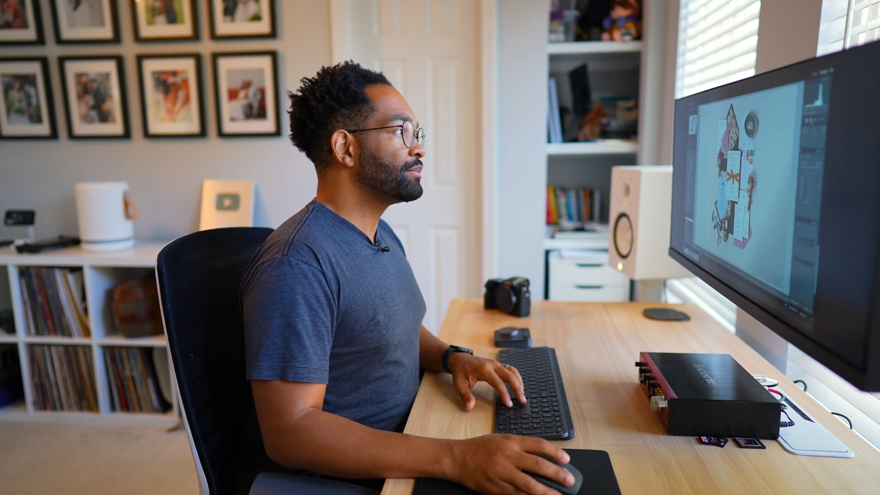
Step: Crop DSCF0048-2.RAF slightly tighter in its original aspect ratio and shift the flat-lay a little to the right within the frame
key(r)
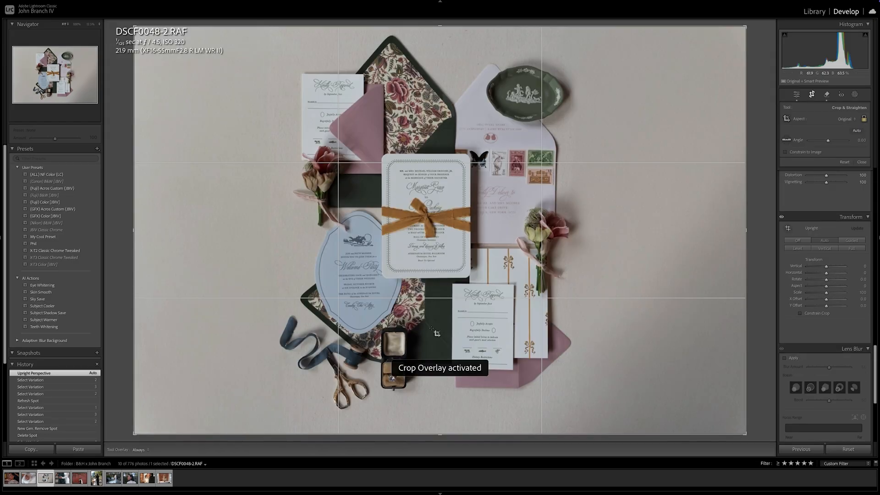
drag(440, 433, 438, 425)
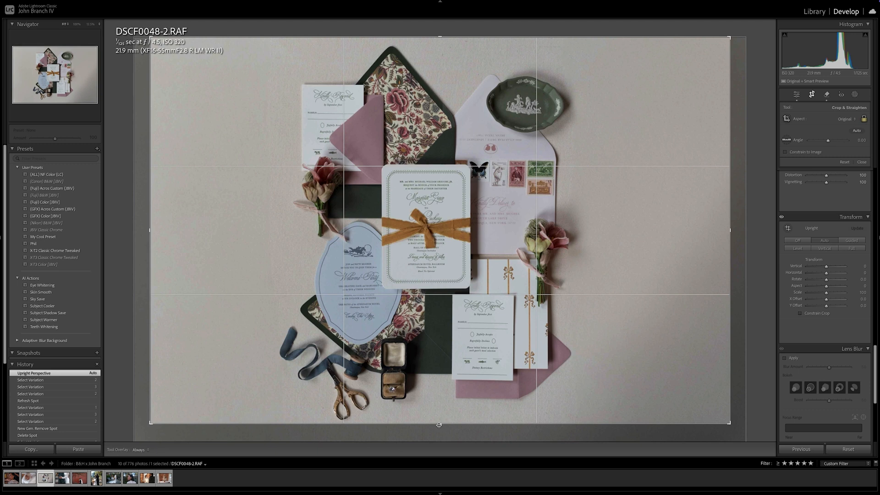
drag(504, 407, 514, 407)
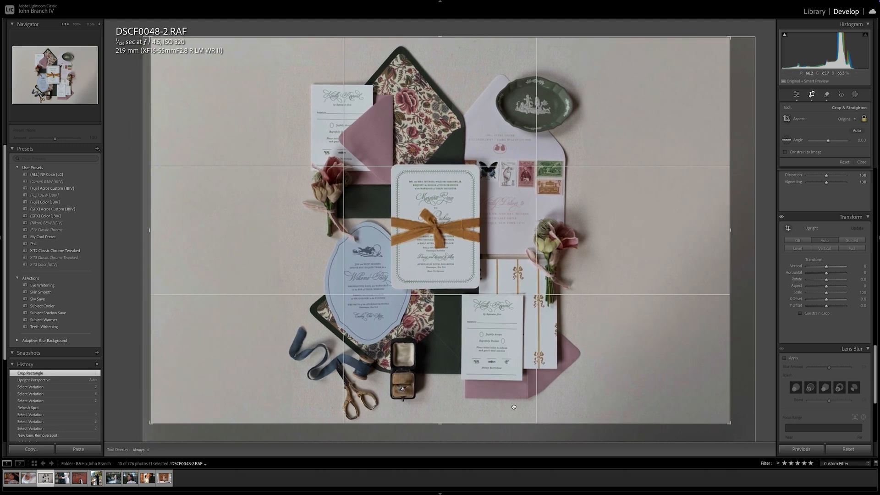
key(d)
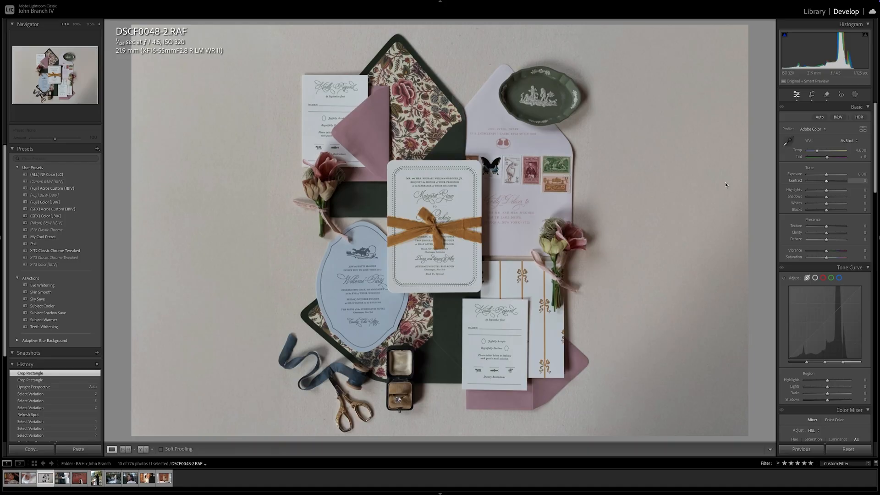
click(96, 149)
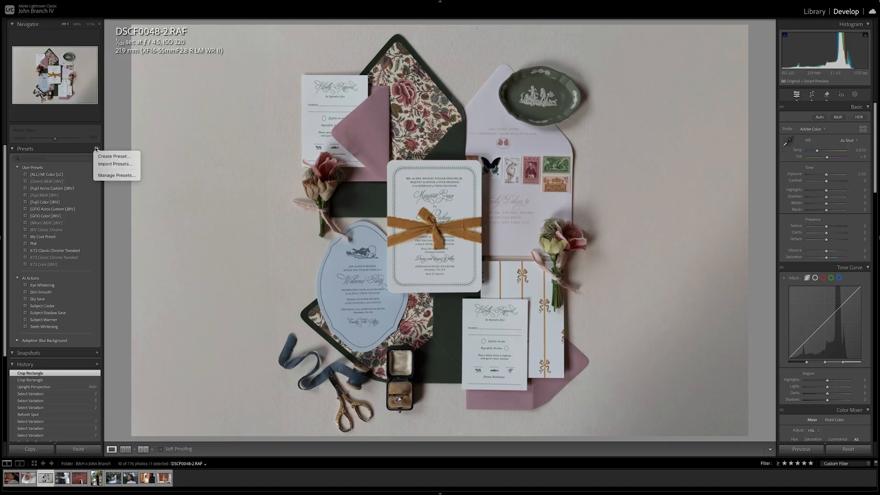
click(113, 156)
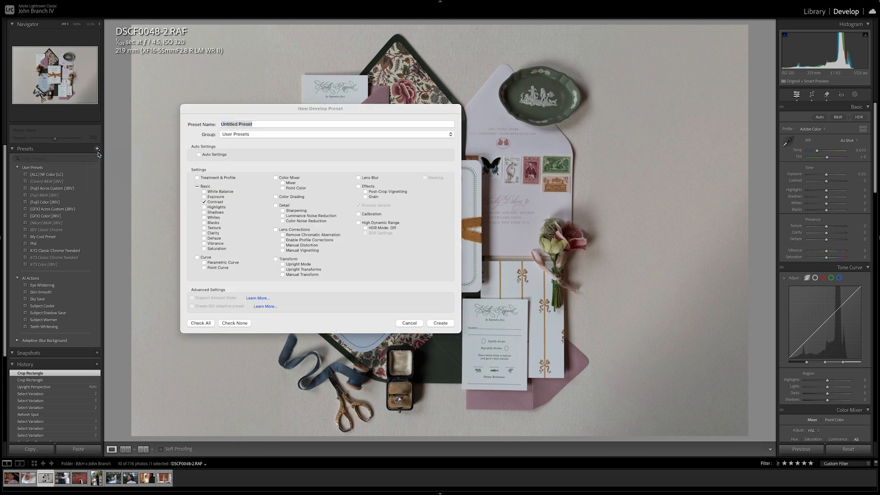
click(196, 178)
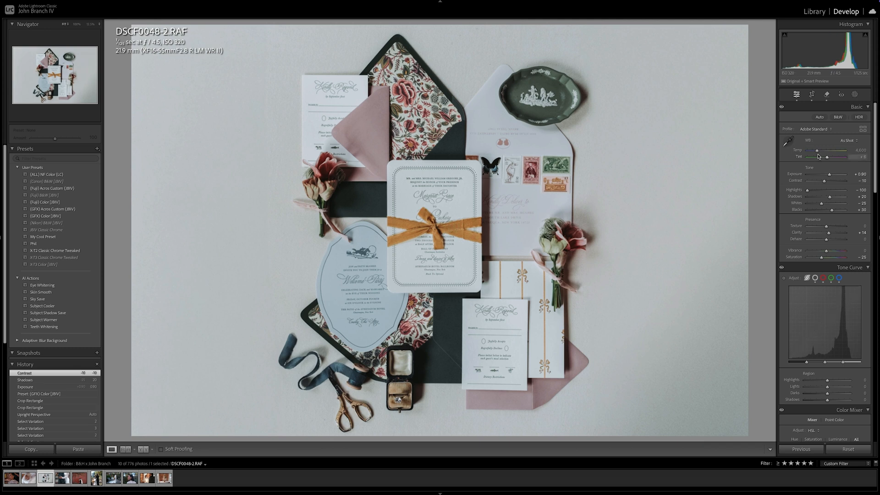
Step: Warm the flat-lay photo's white balance temperature to 4,650 and nudge its exposure up
key(Up)
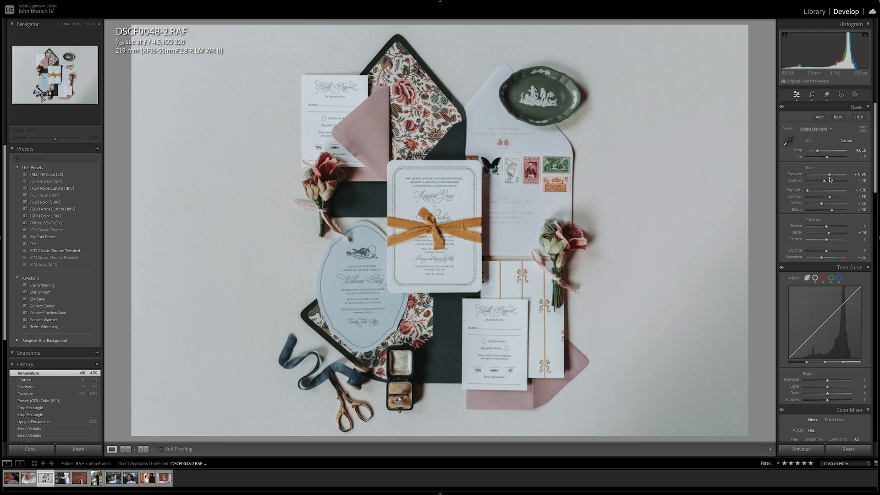
key(Up)
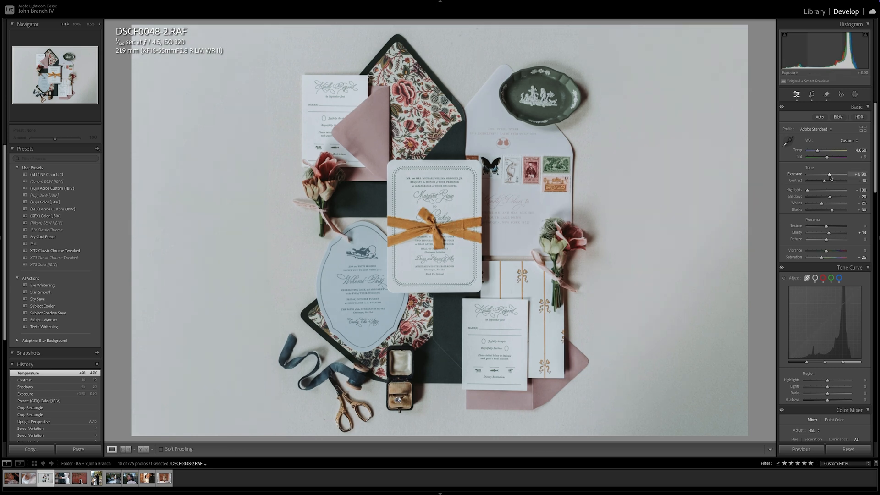